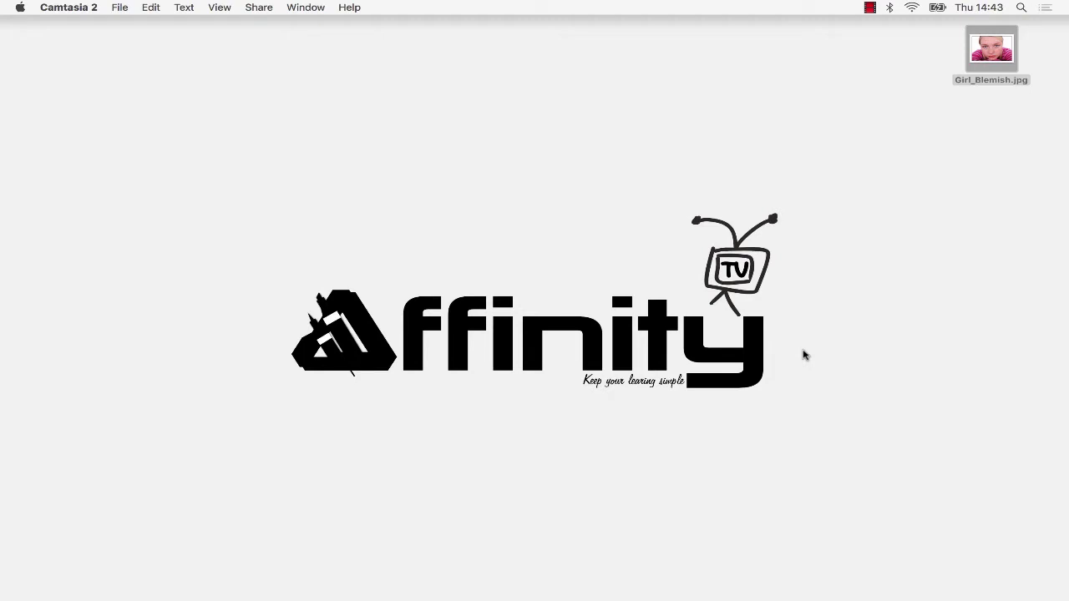
# - Open Girl_Blemish.jpg from the desktop with Affinity Photo (1.4.1)
pyautogui.rightClick(982, 57)
pyautogui.moveTo(947, 72)
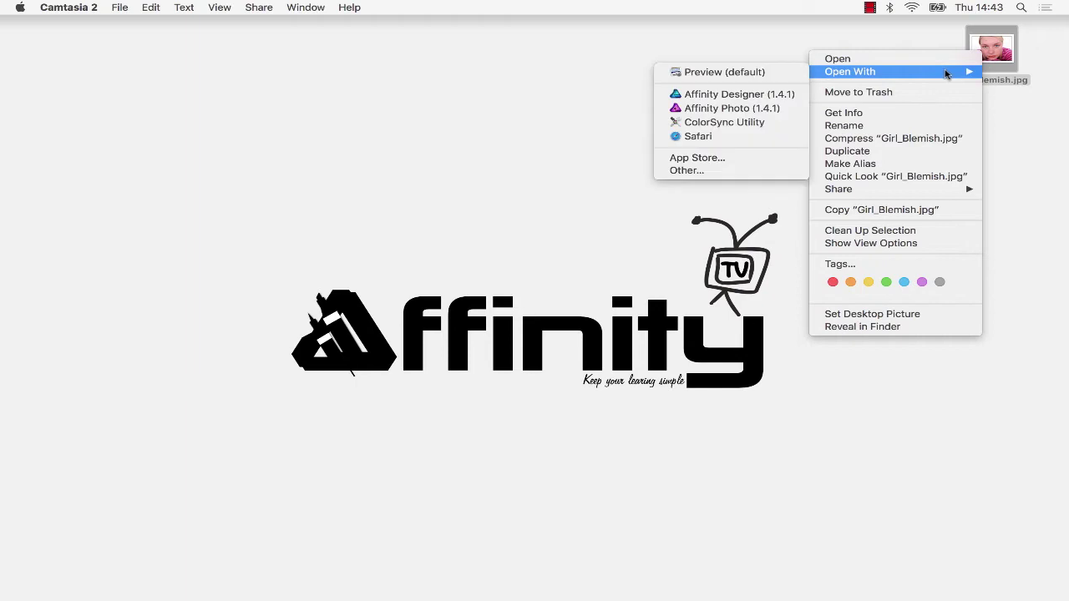
pyautogui.click(774, 108)
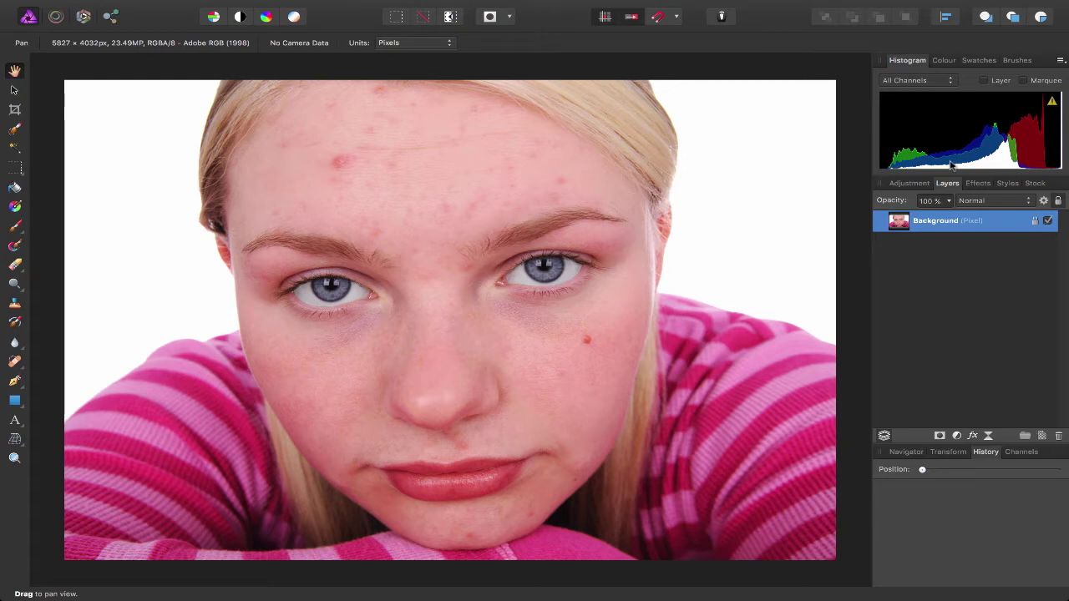
# - Duplicate the Background layer and rename the lower copy 'Before' and the upper copy 'After'
pyautogui.rightClick(985, 224)
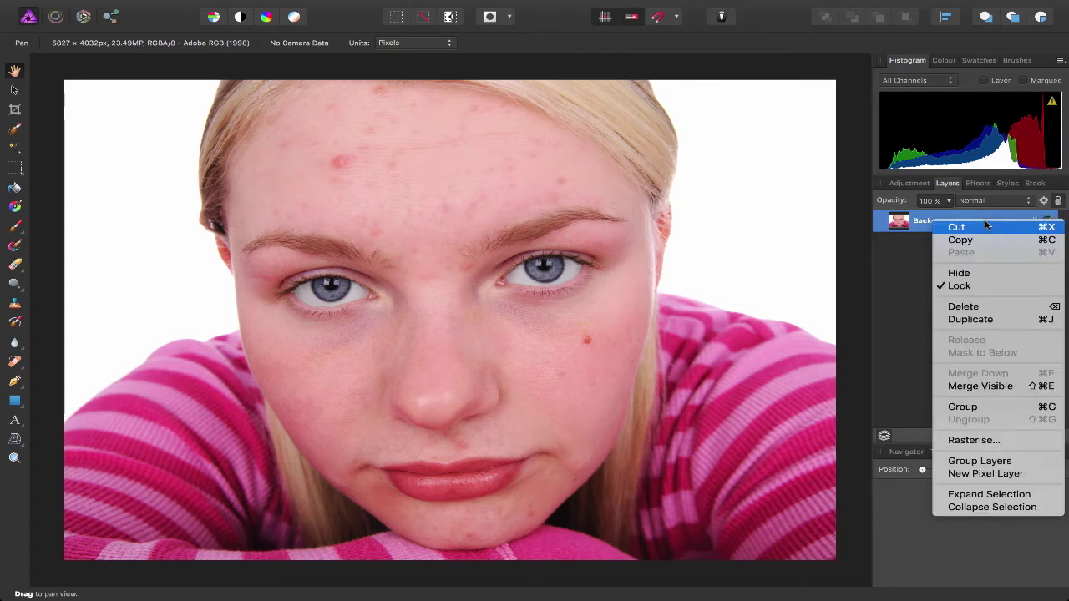
pyautogui.click(974, 321)
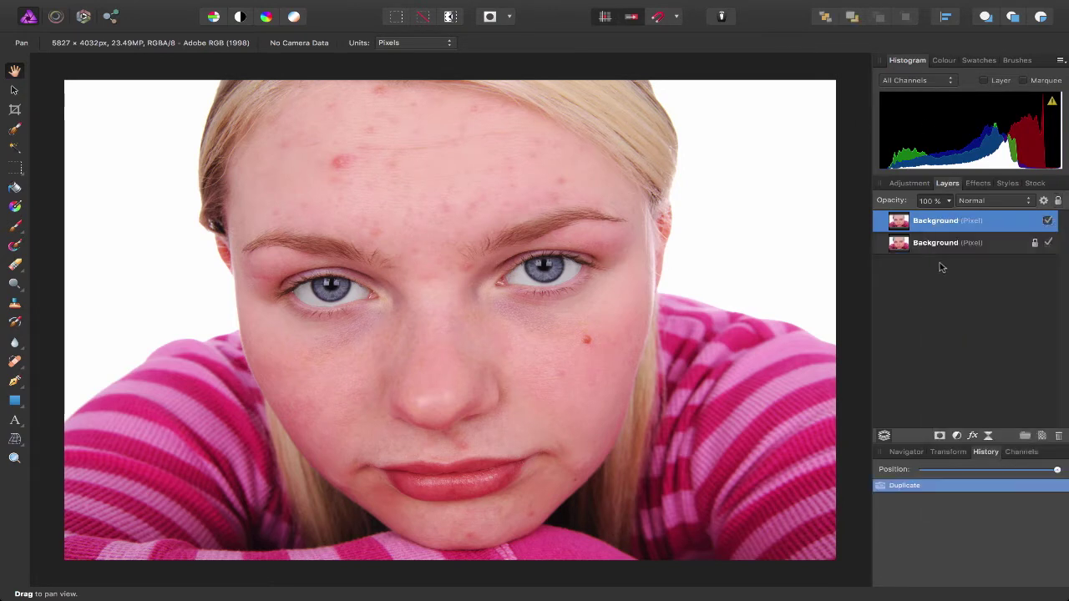
pyautogui.doubleClick(931, 242)
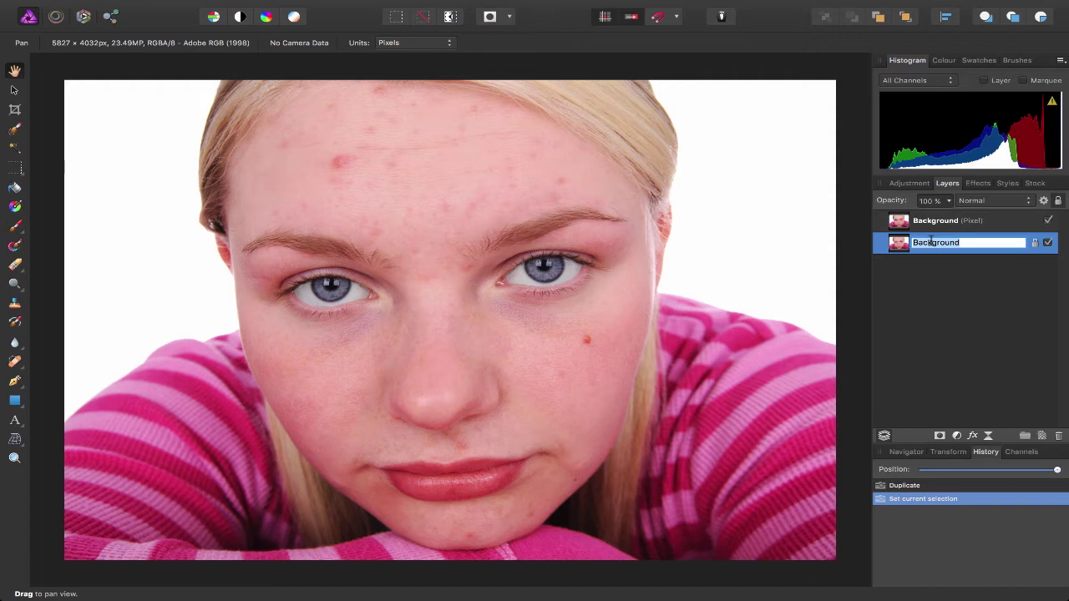
pyautogui.write('Before')
pyautogui.doubleClick(930, 220)
pyautogui.write('Aft')
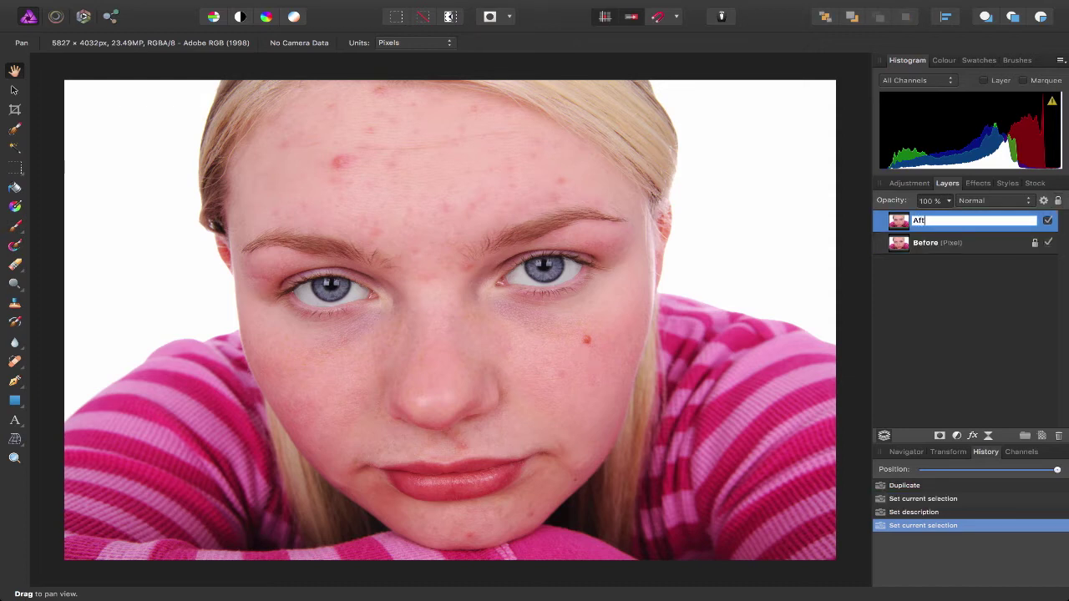
pyautogui.write('er')
pyautogui.press('Return')
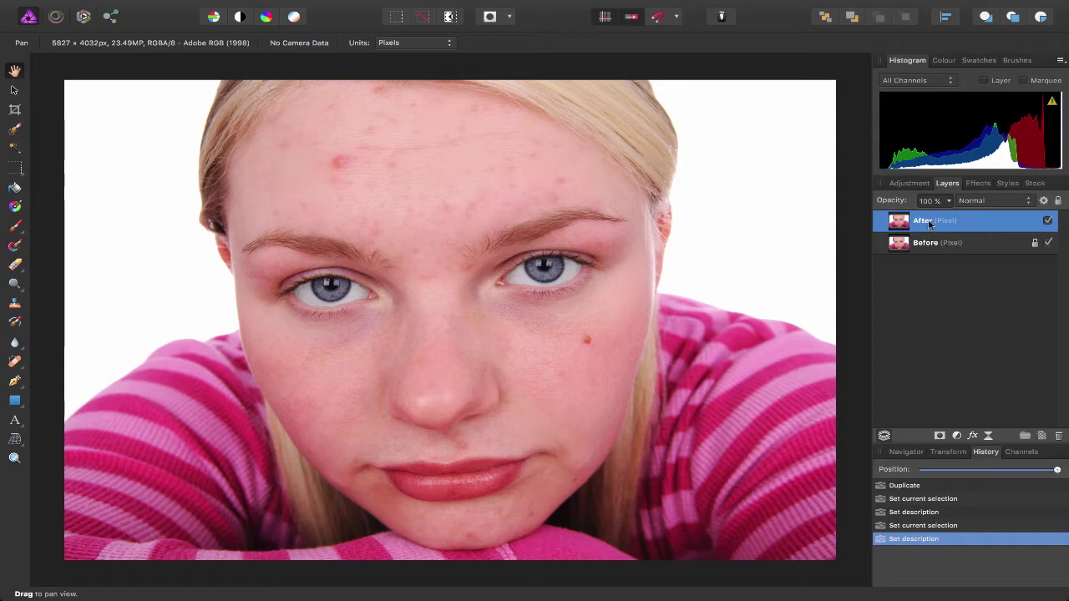
# - Paint a face selection with a 112 px Selection Brush, refining the jaw, chin and hairline edges
pyautogui.click(14, 132)
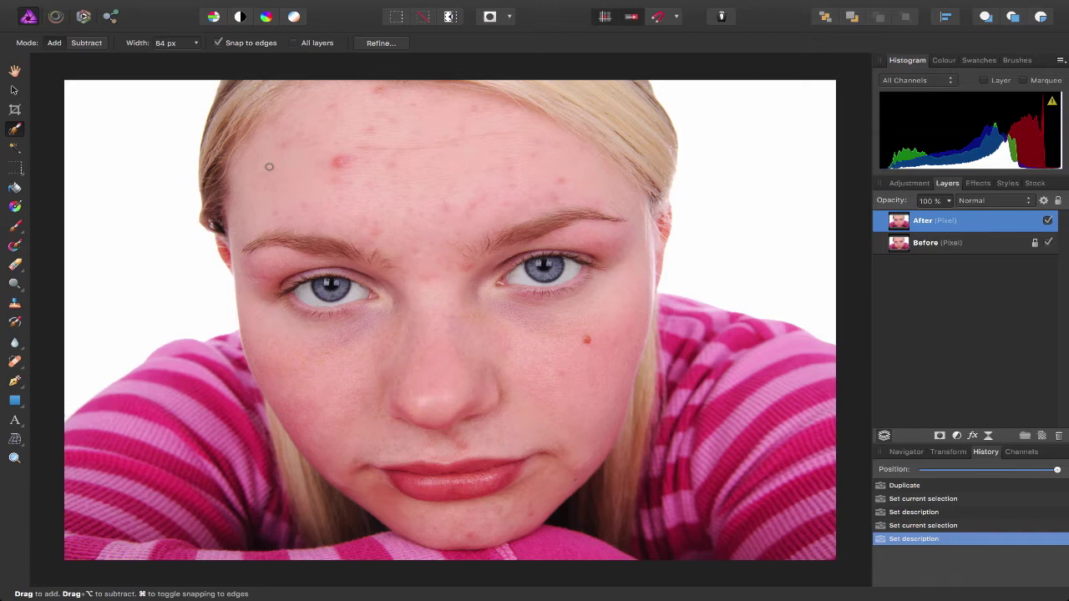
pyautogui.press(']')
pyautogui.press(']')
pyautogui.press(']')
pyautogui.moveTo(268, 167)
pyautogui.mouseDown()
pyautogui.moveTo(438, 165)
pyautogui.moveTo(480, 239)
pyautogui.moveTo(399, 351)
pyautogui.moveTo(303, 306)
pyautogui.moveTo(321, 241)
pyautogui.moveTo(276, 247)
pyautogui.moveTo(429, 395)
pyautogui.moveTo(387, 458)
pyautogui.moveTo(525, 452)
pyautogui.moveTo(488, 499)
pyautogui.moveTo(393, 156)
pyautogui.moveTo(603, 228)
pyautogui.moveTo(389, 461)
pyautogui.mouseUp()
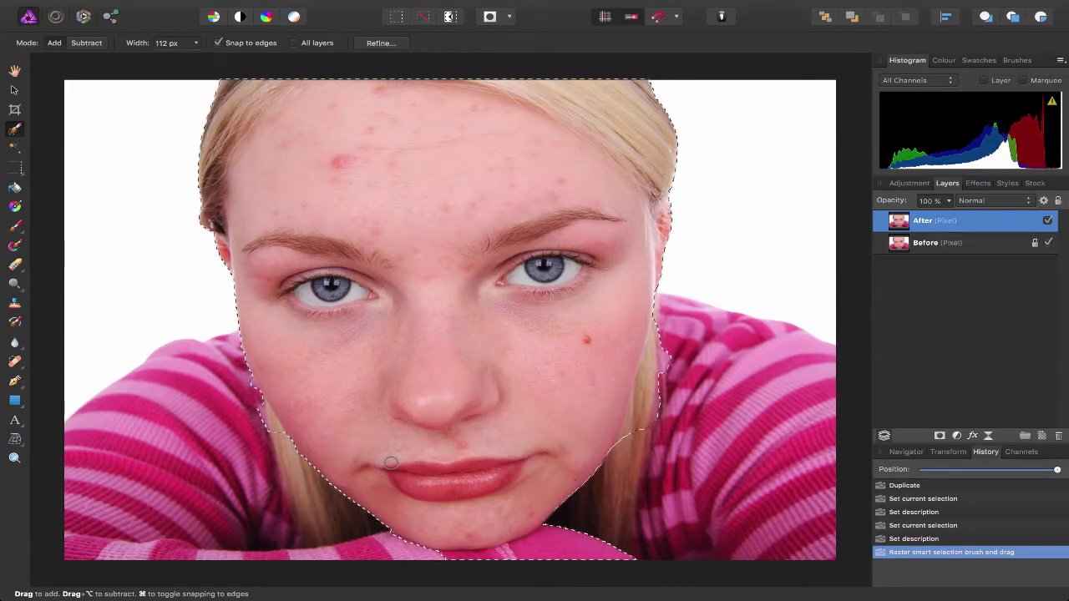
pyautogui.moveTo(679, 420)
pyautogui.mouseDown()
pyautogui.moveTo(644, 435)
pyautogui.moveTo(665, 320)
pyautogui.moveTo(632, 453)
pyautogui.mouseUp()
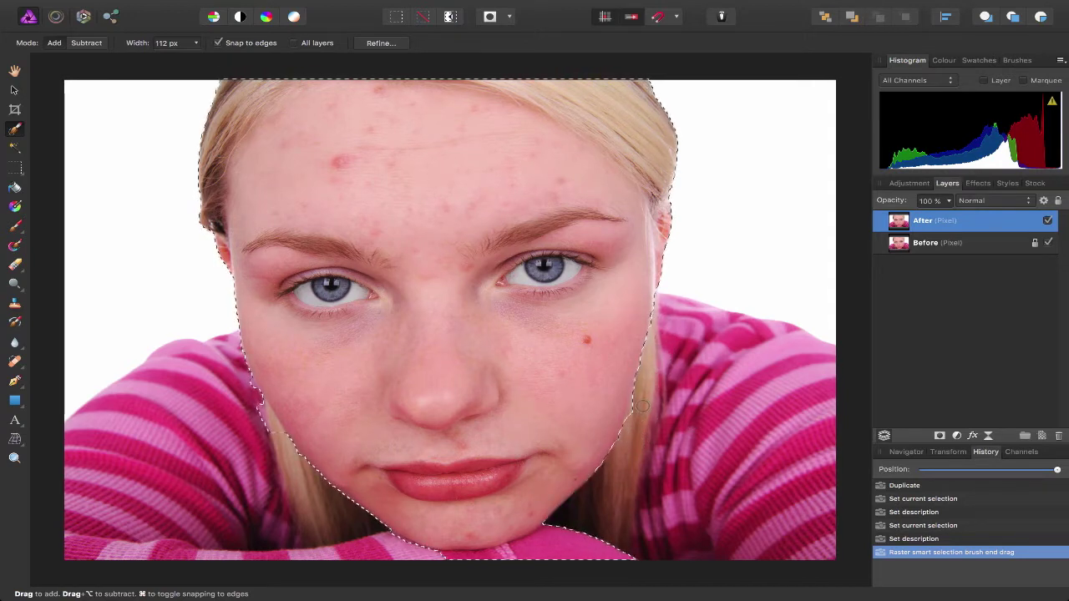
pyautogui.moveTo(641, 407)
pyautogui.mouseDown()
pyautogui.moveTo(596, 548)
pyautogui.moveTo(565, 551)
pyautogui.mouseUp()
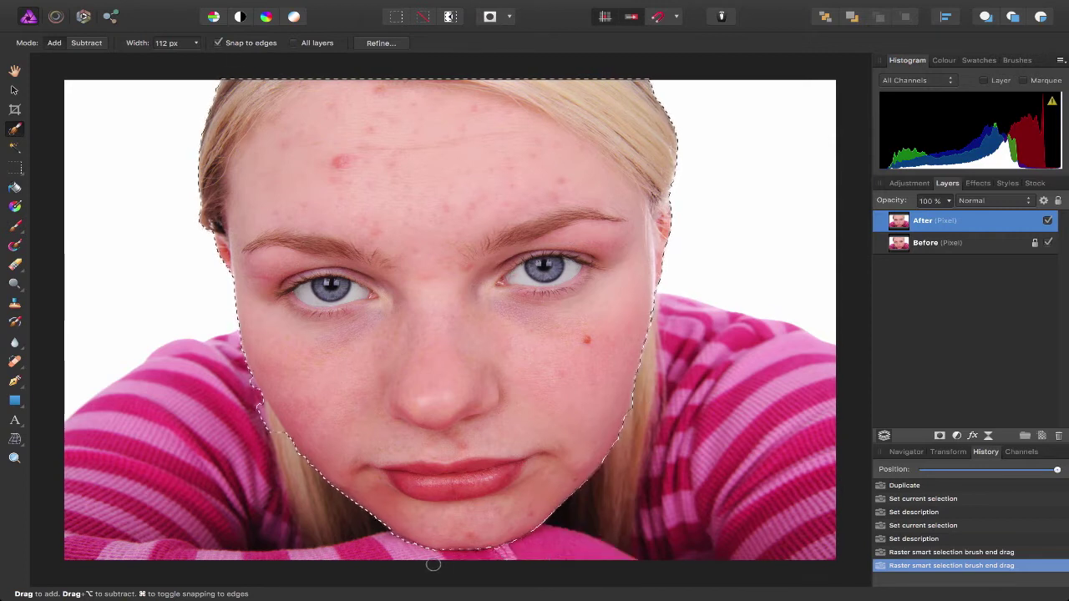
pyautogui.moveTo(432, 565); pyautogui.dragTo(357, 539)
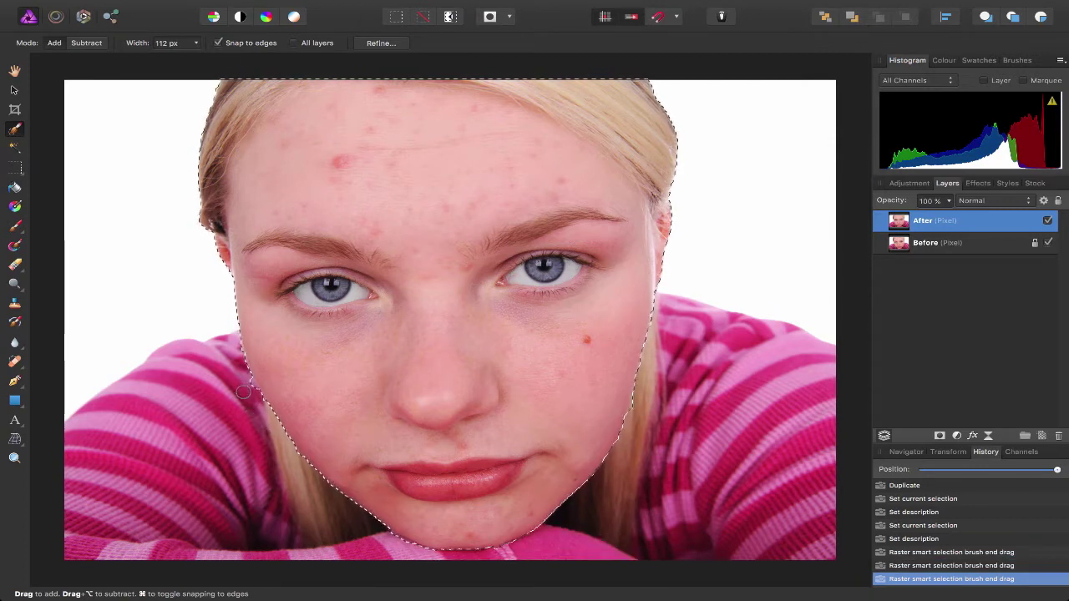
pyautogui.moveTo(242, 391); pyautogui.dragTo(239, 334)
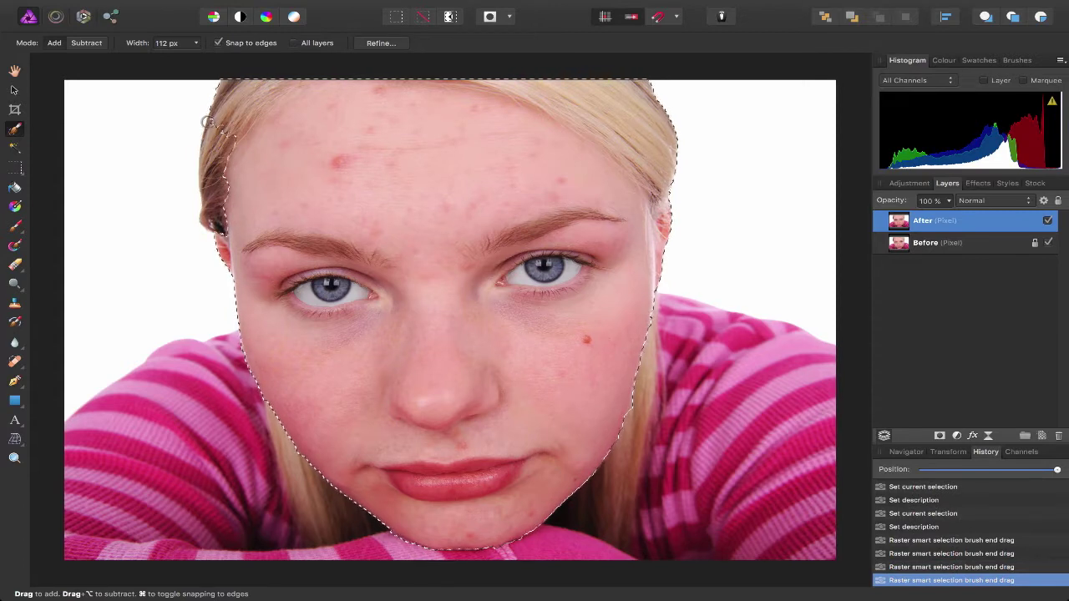
pyautogui.moveTo(207, 122)
pyautogui.mouseDown()
pyautogui.moveTo(242, 85)
pyautogui.moveTo(246, 110)
pyautogui.moveTo(289, 68)
pyautogui.moveTo(523, 69)
pyautogui.moveTo(658, 145)
pyautogui.moveTo(530, 91)
pyautogui.moveTo(625, 163)
pyautogui.mouseUp()
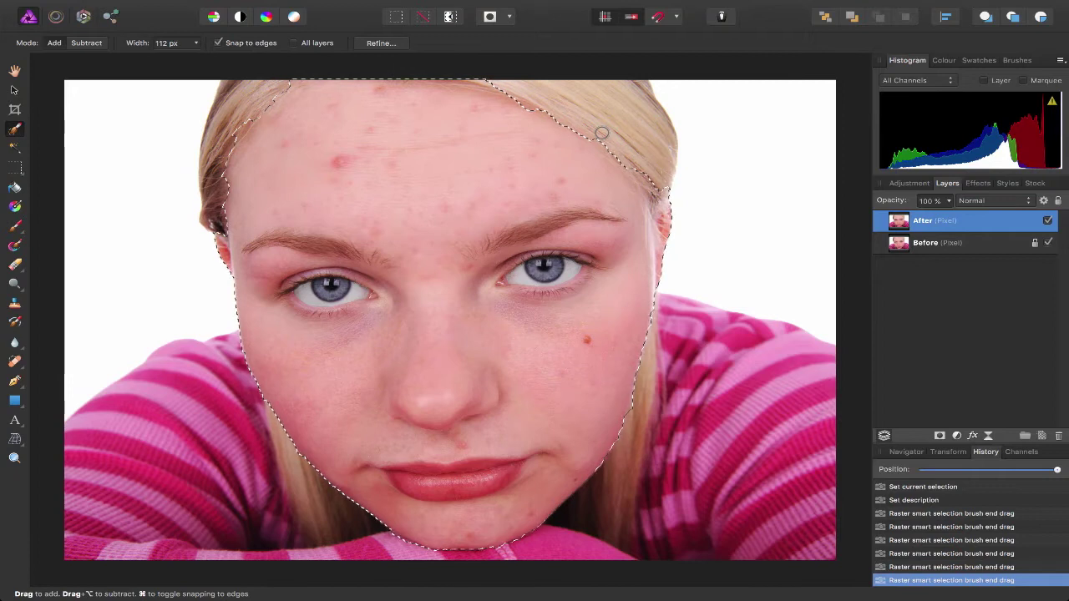
# - Add an HSL adjustment over the face selection, limited to the Reds
pyautogui.moveTo(364, 4)
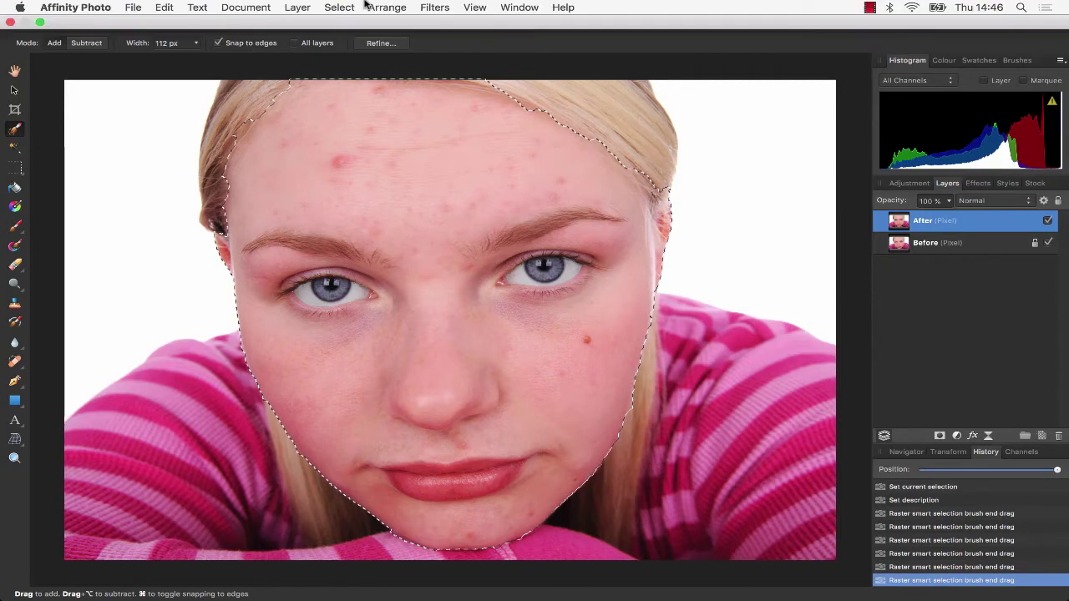
pyautogui.click(297, 7)
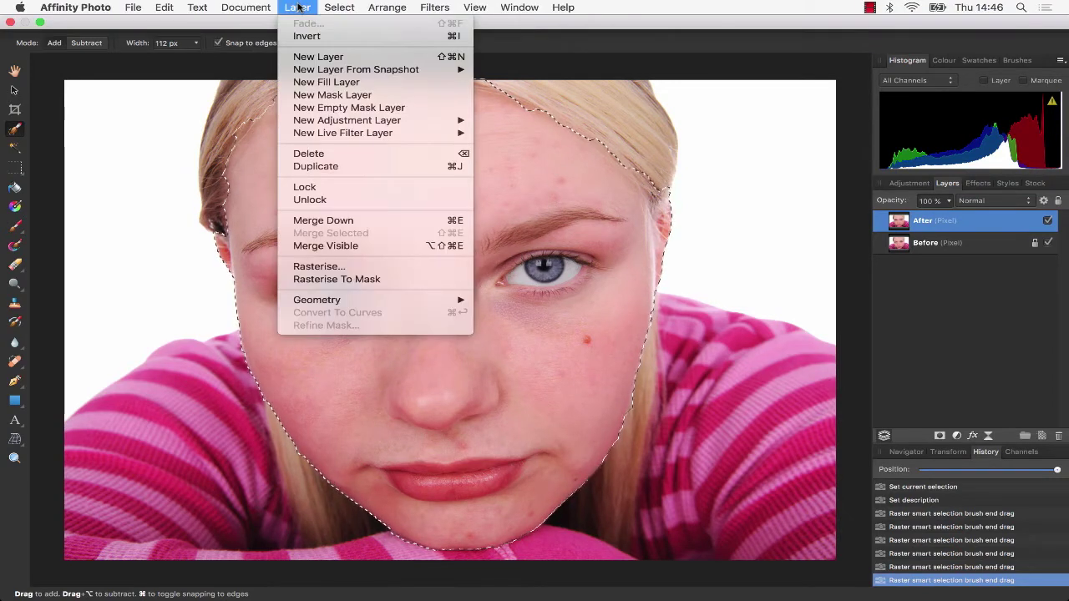
pyautogui.moveTo(339, 121)
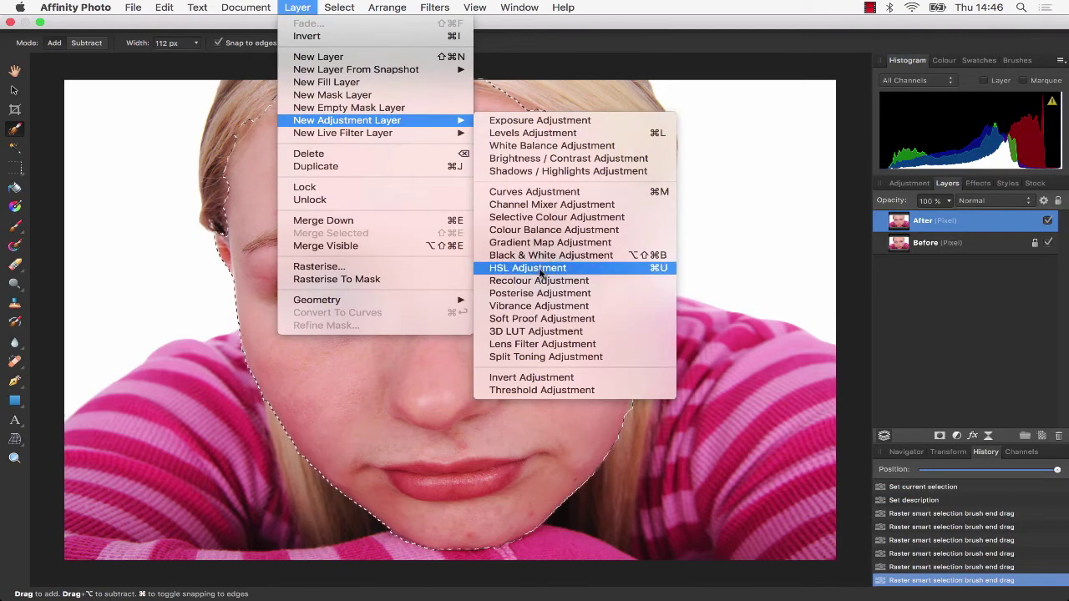
pyautogui.click(539, 268)
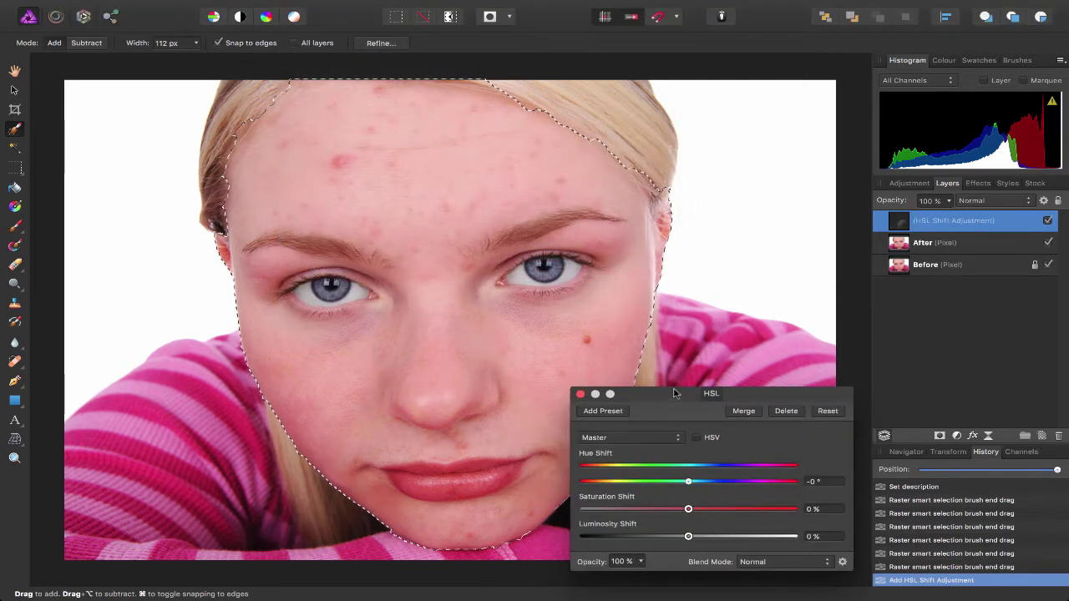
pyautogui.moveTo(675, 394); pyautogui.dragTo(845, 186)
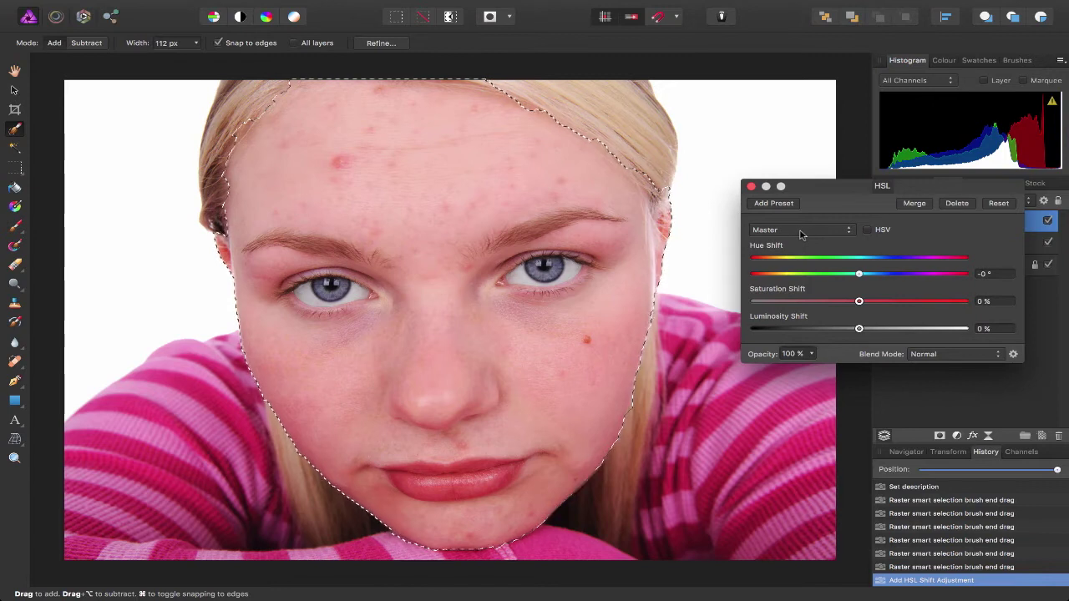
pyautogui.click(800, 234)
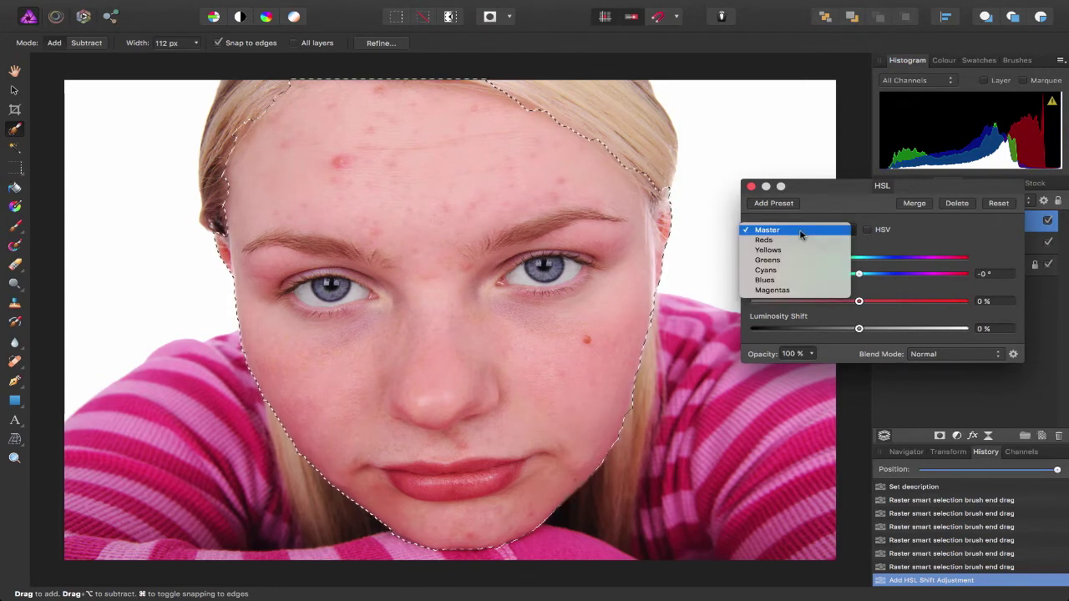
pyautogui.click(800, 242)
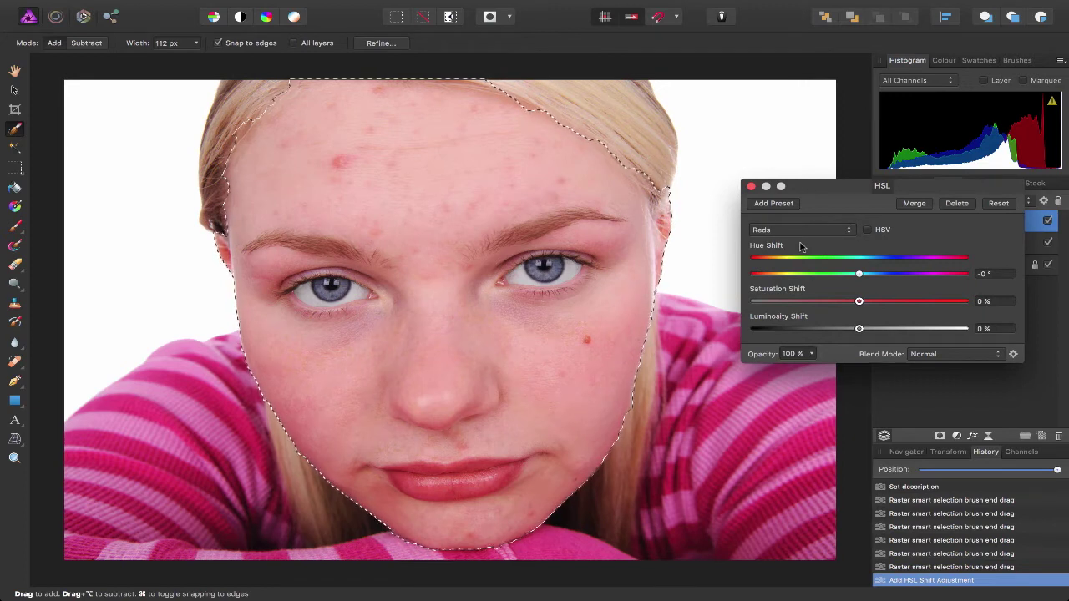
# - Test large saturation and hue shifts, reset, then set Reds Saturation Shift to -8%
pyautogui.moveTo(859, 301); pyautogui.dragTo(777, 301)
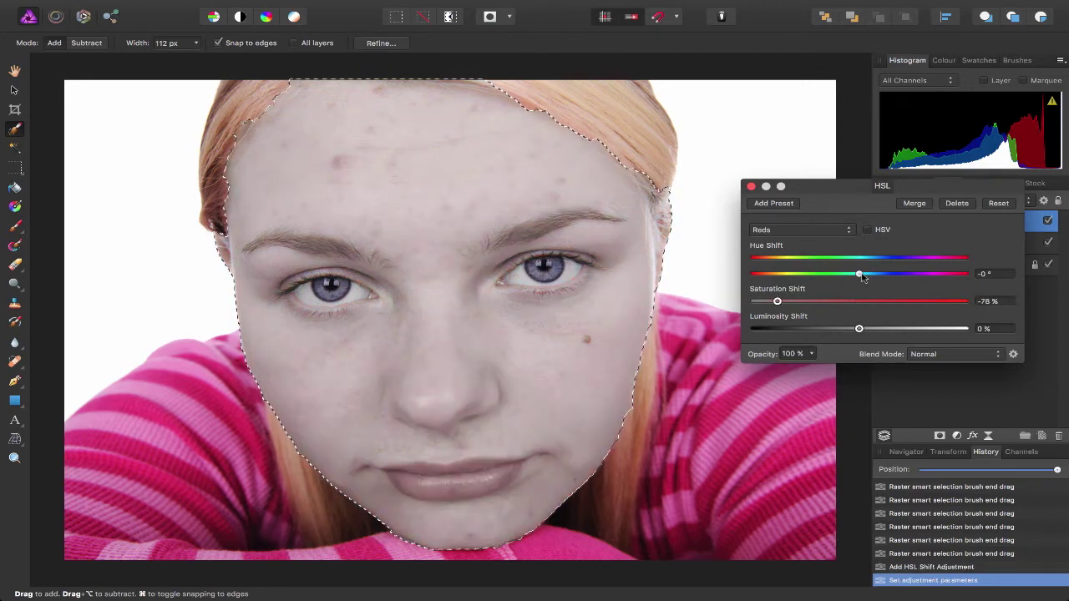
pyautogui.moveTo(861, 274); pyautogui.dragTo(952, 276)
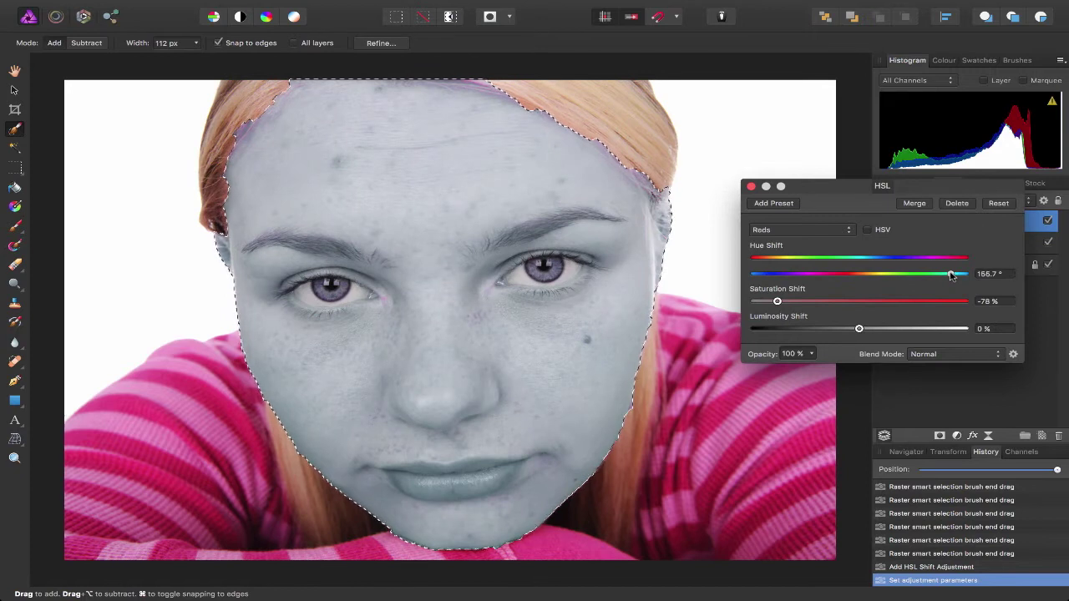
pyautogui.click(998, 204)
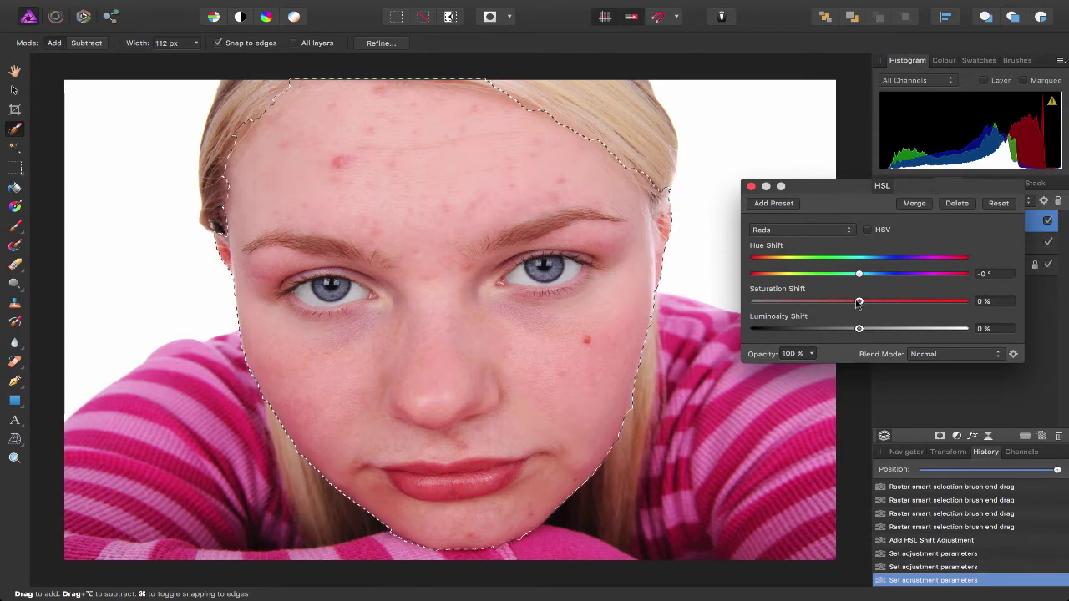
pyautogui.moveTo(859, 302); pyautogui.dragTo(851, 304)
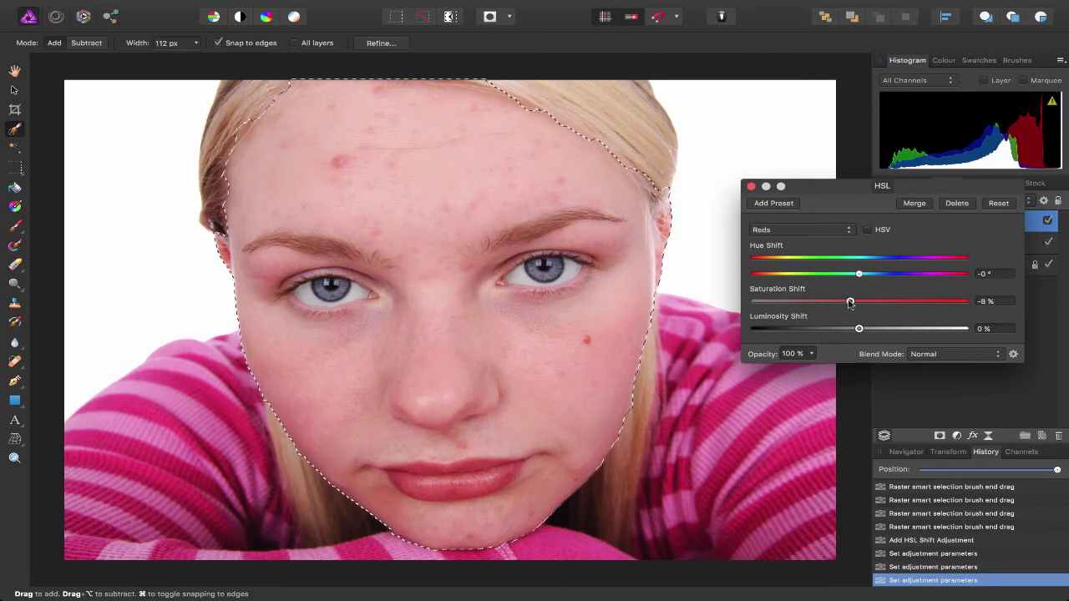
# - Close the HSL dialog, deselect the face, compare by toggling the HSL layer, and activate After
pyautogui.click(751, 187)
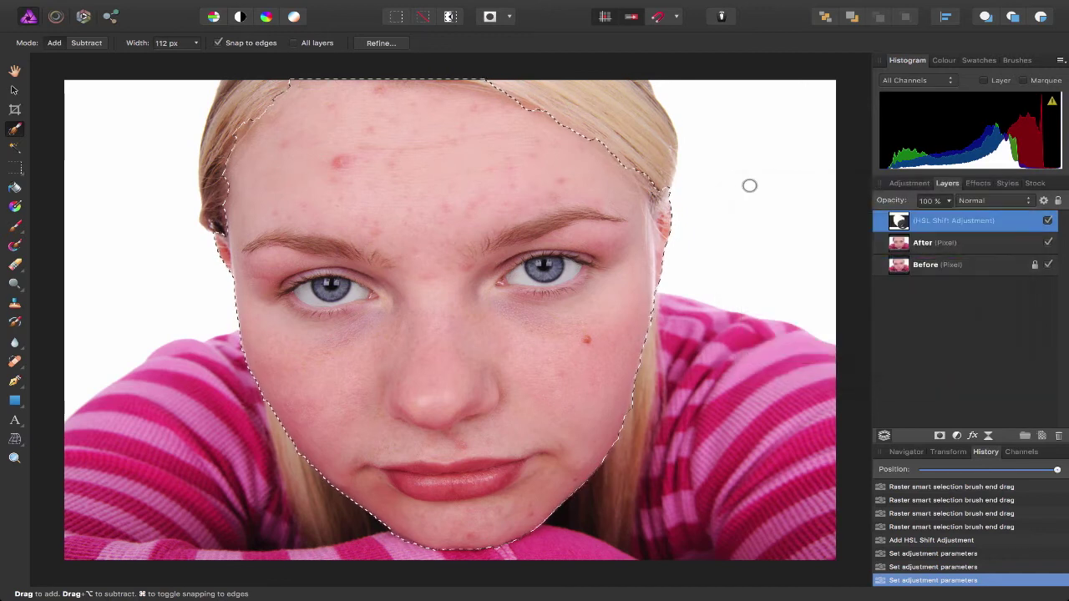
pyautogui.click(422, 17)
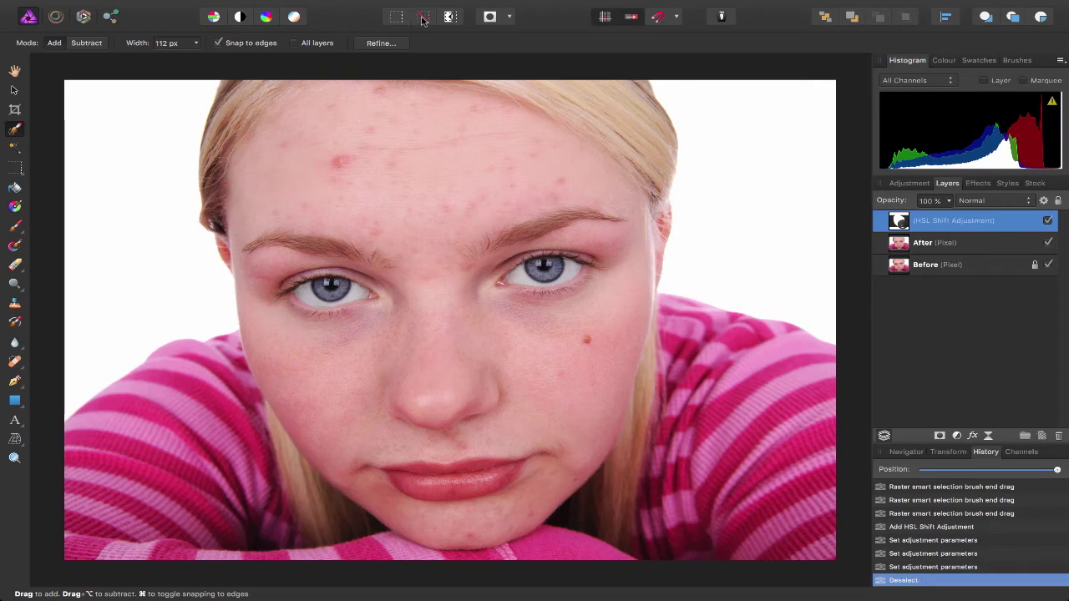
pyautogui.click(1048, 221)
pyautogui.click(1048, 221)
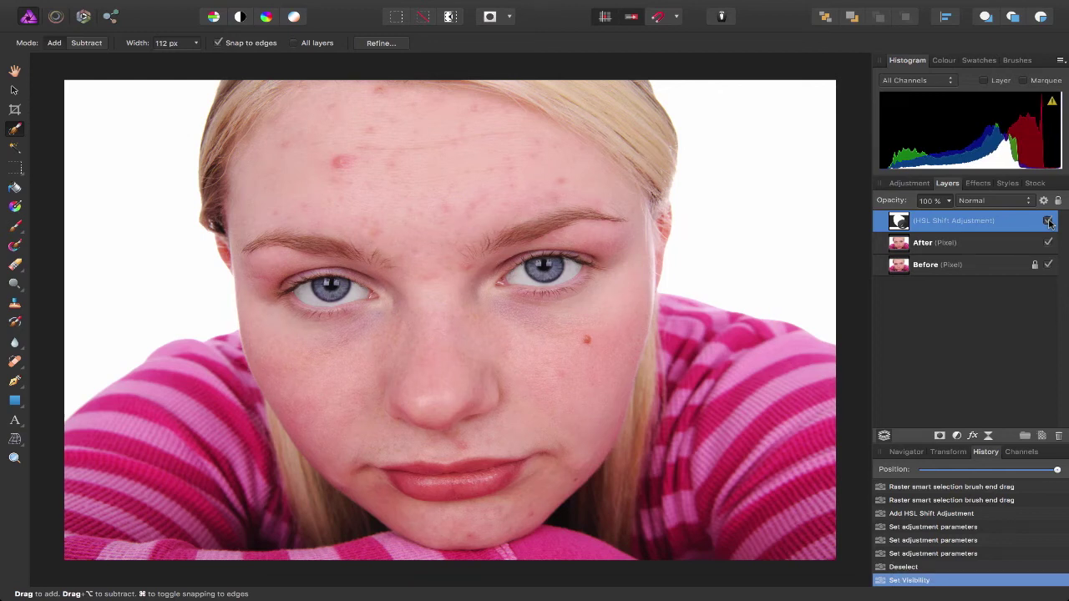
pyautogui.click(975, 243)
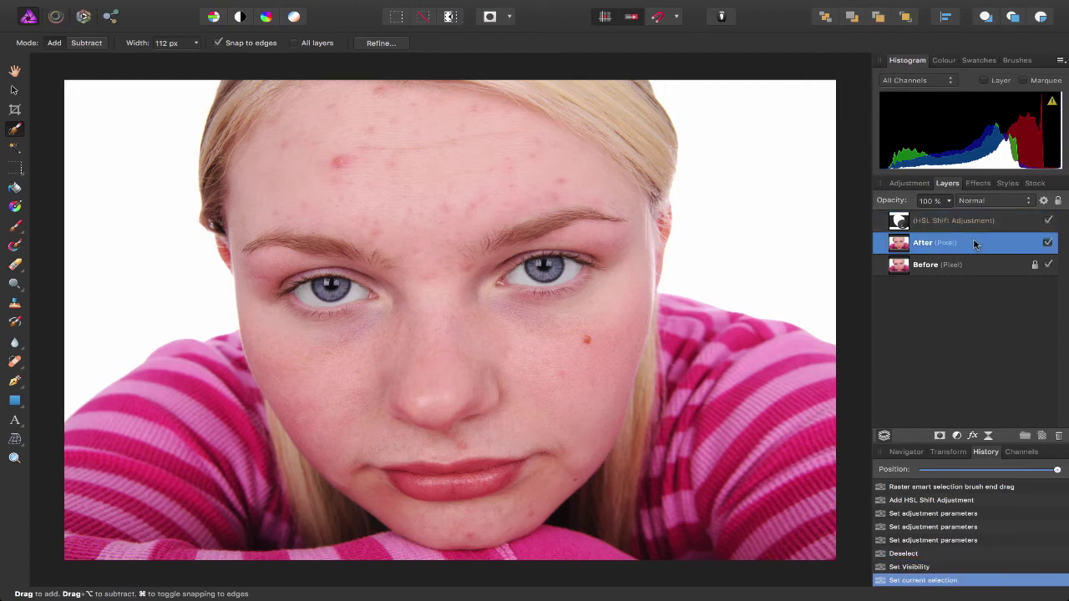
# - Heal a forehead spot, the brown cheek mole and another cheek spot with Blemish Removal at 125 px
pyautogui.click(19, 365)
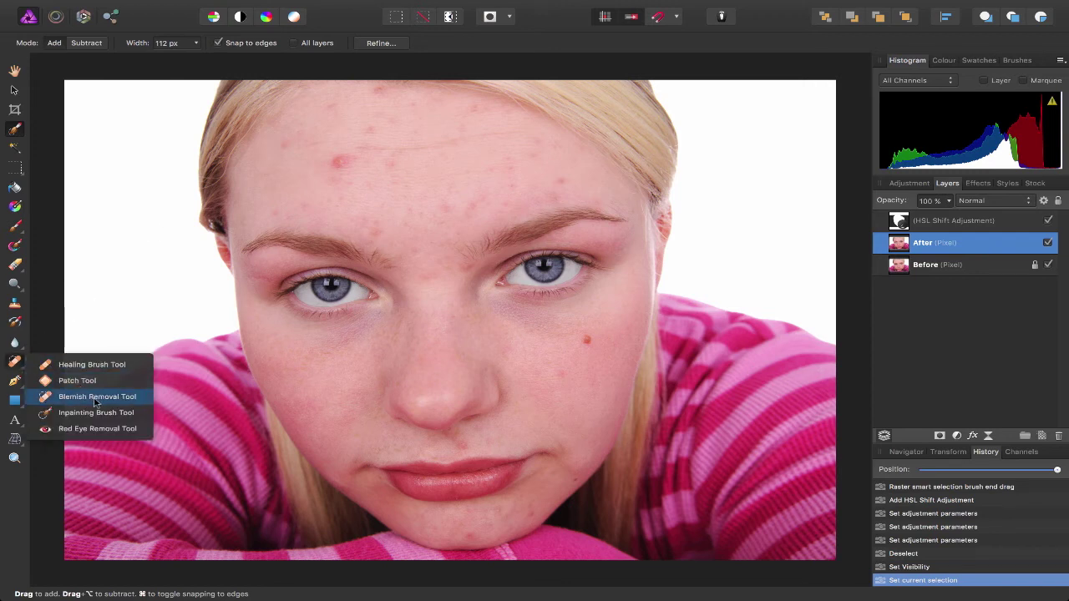
pyautogui.click(95, 399)
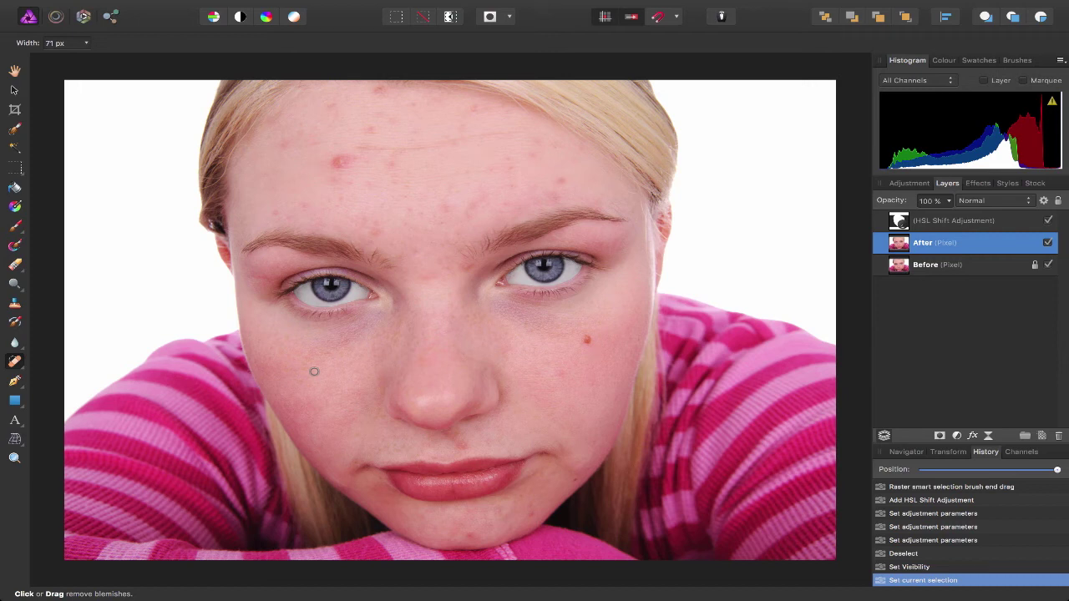
pyautogui.click(389, 164)
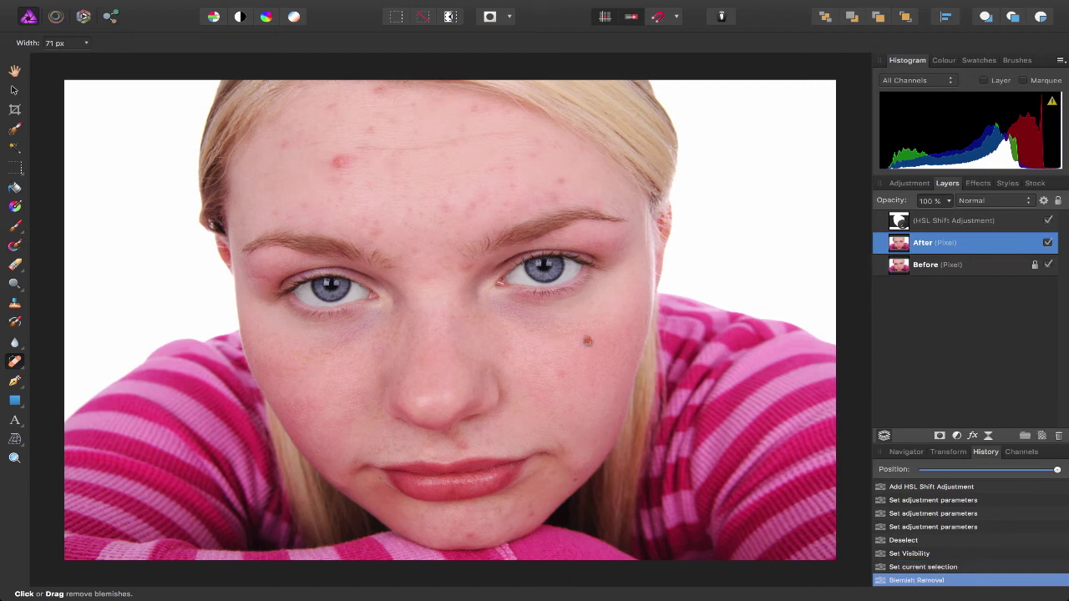
pyautogui.press(']')
pyautogui.press(']')
pyautogui.press(']')
pyautogui.press(']')
pyautogui.click(588, 341)
pyautogui.click(537, 345)
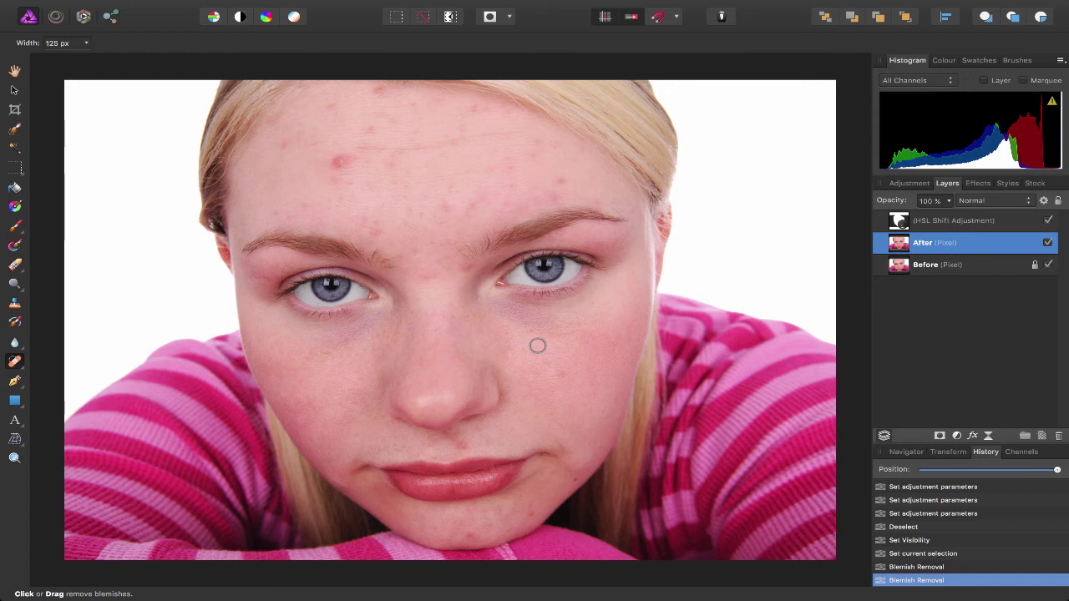
# - Heal five more forehead blemishes at a smaller width, then adjust the width to 81 px
pyautogui.click(337, 161)
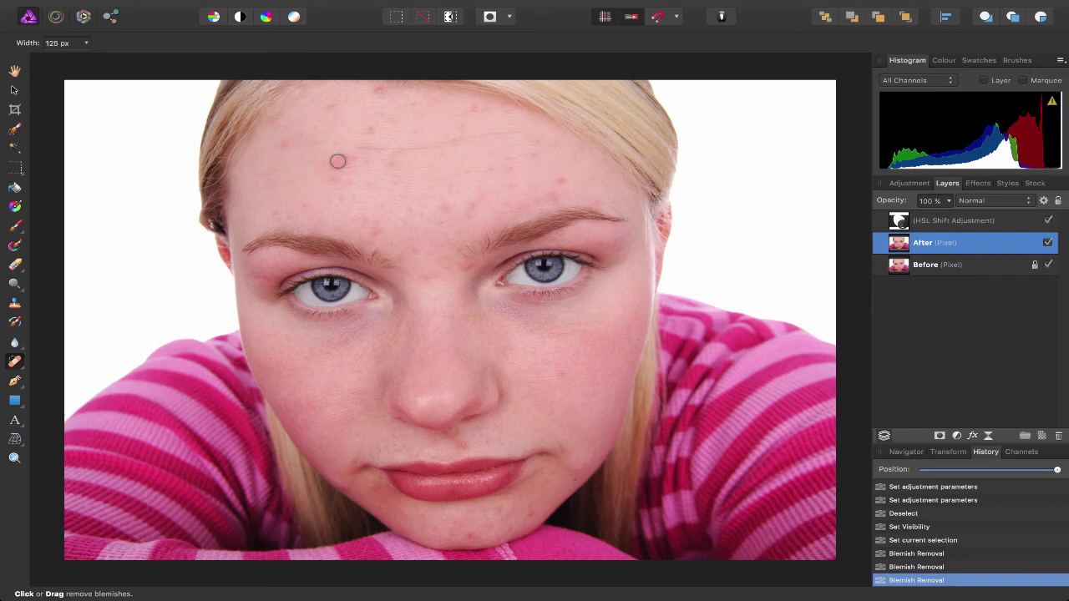
pyautogui.press('[')
pyautogui.press('[')
pyautogui.click(381, 221)
pyautogui.click(455, 201)
pyautogui.click(509, 179)
pyautogui.click(548, 163)
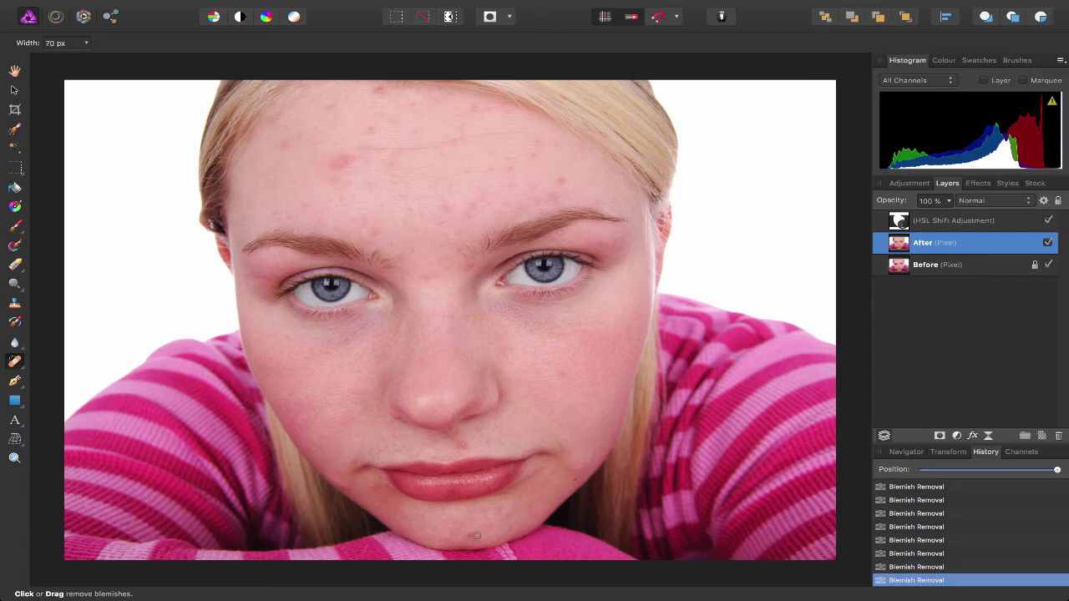
pyautogui.press(']')
pyautogui.press(']')
pyautogui.press('[')
pyautogui.press('[')
# - Group the HSL Shift adjustment with the After layer, then toggle the group off and on to compare
pyautogui.click(996, 223)
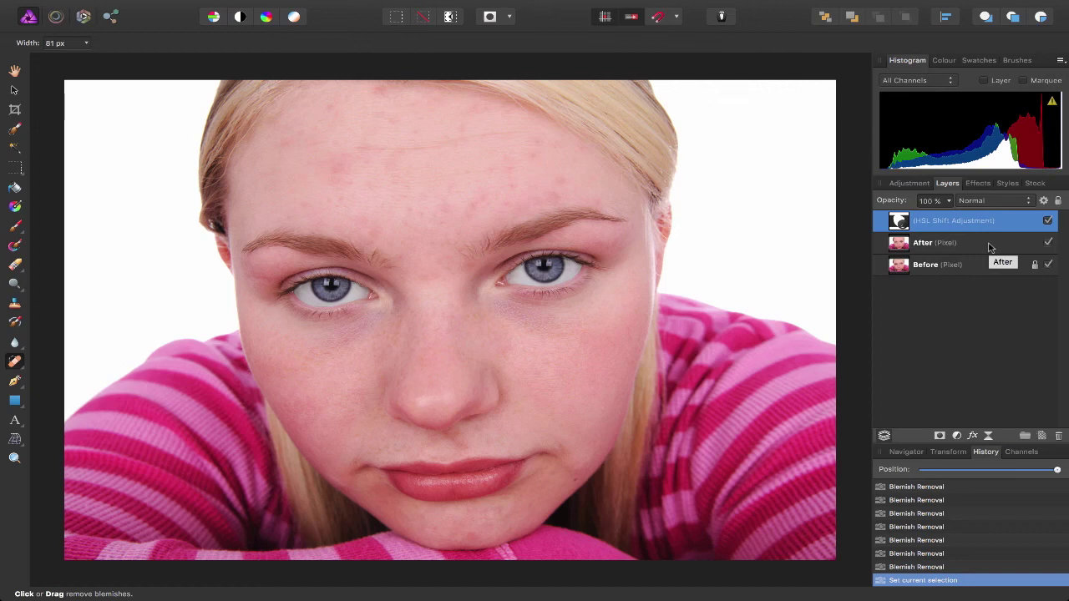
pyautogui.keyDown('shift'); pyautogui.click(988, 245); pyautogui.keyUp('shift')
pyautogui.rightClick(988, 244)
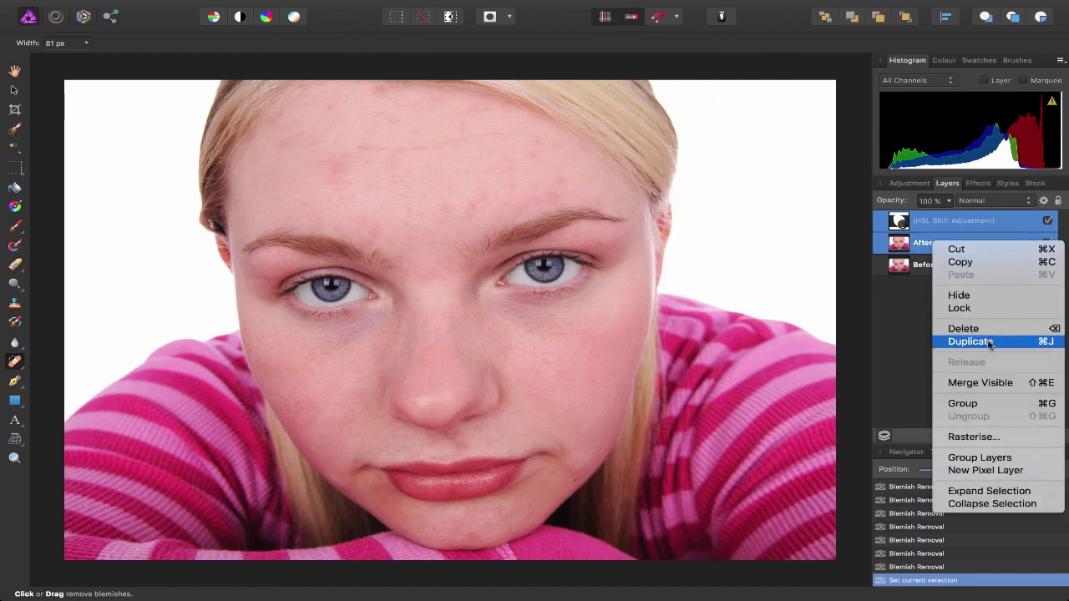
pyautogui.click(984, 405)
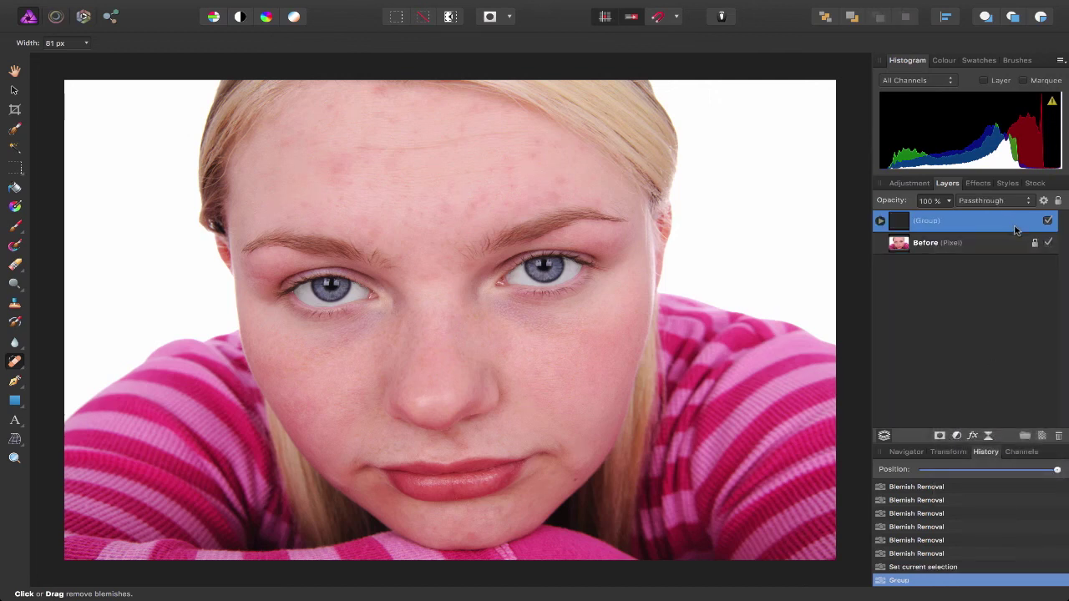
pyautogui.click(1048, 221)
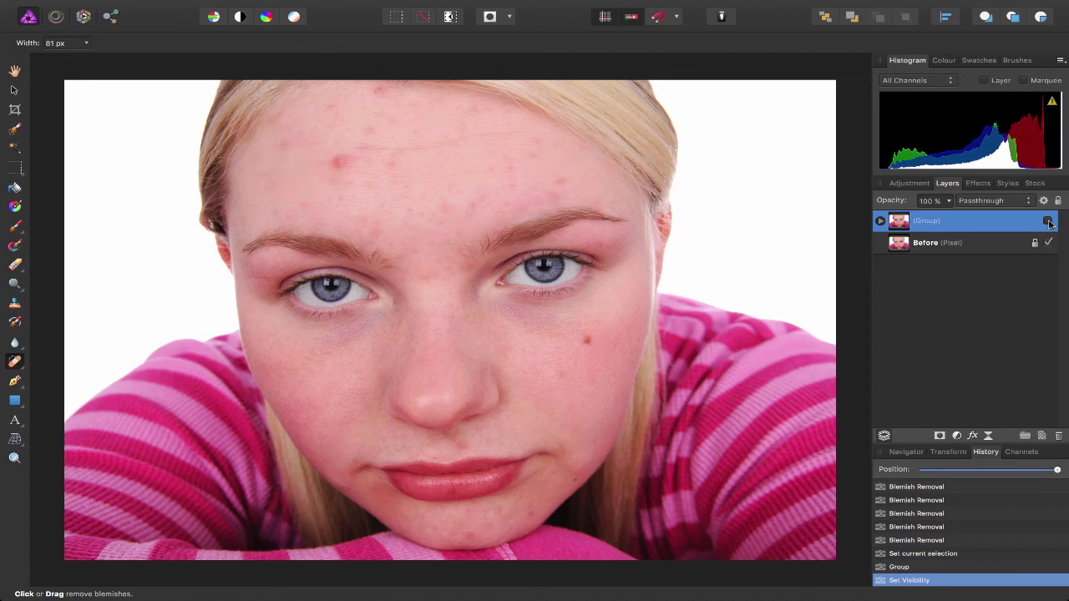
pyautogui.click(1048, 221)
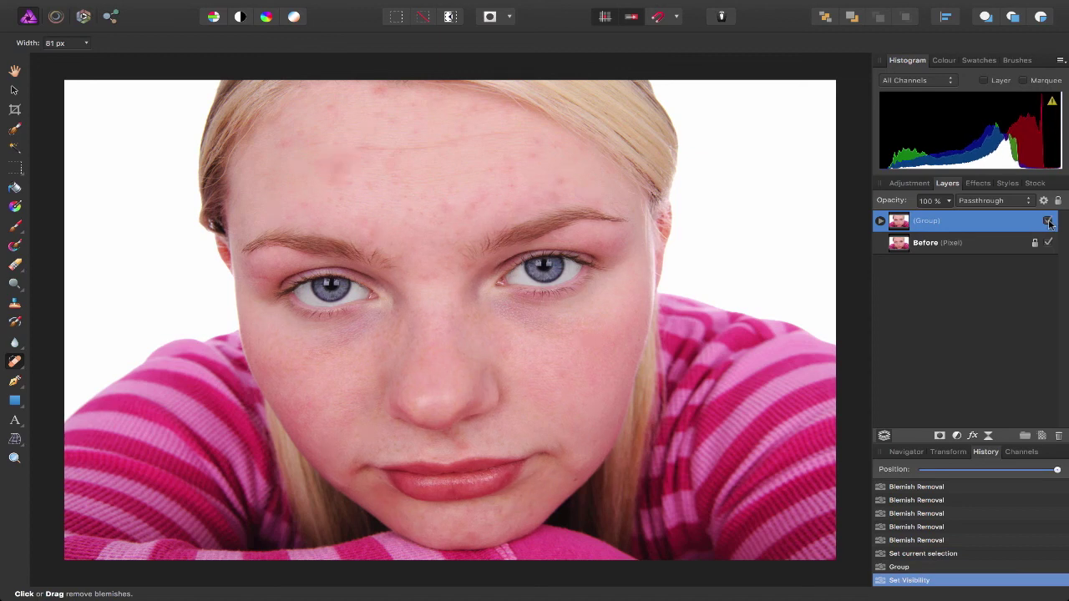